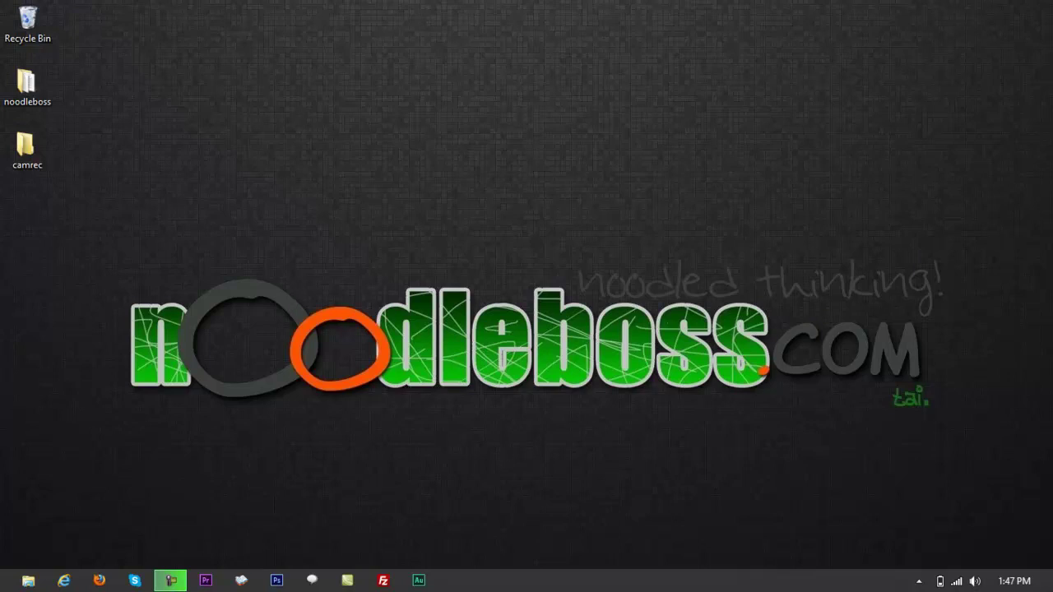
Load the router login page at 192.168.1.1 in Firefox.
{"action": "left_click", "coordinate": [99, 581]}
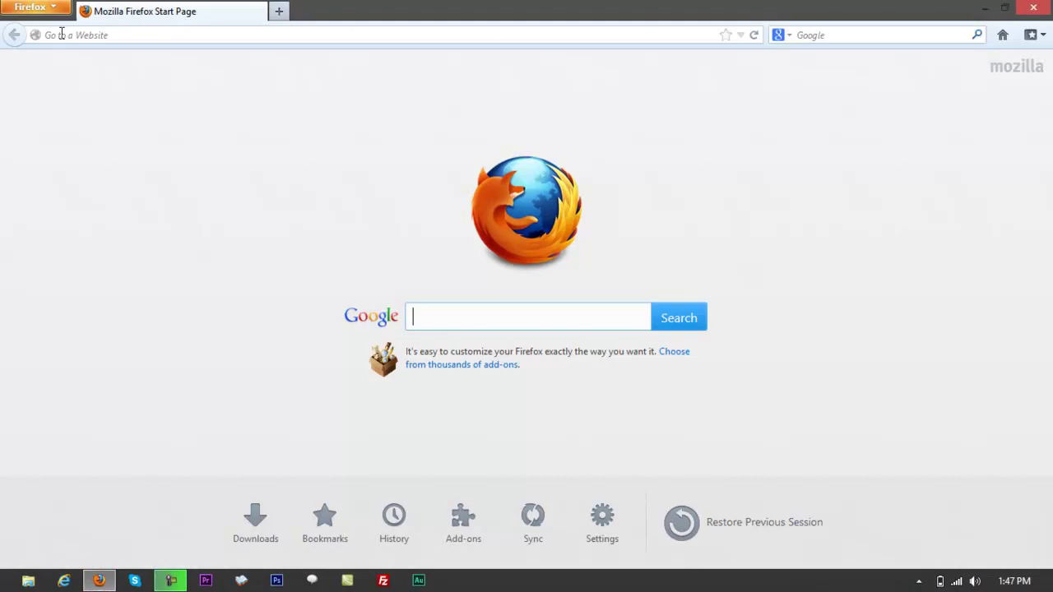
{"action": "left_click", "coordinate": [62, 34]}
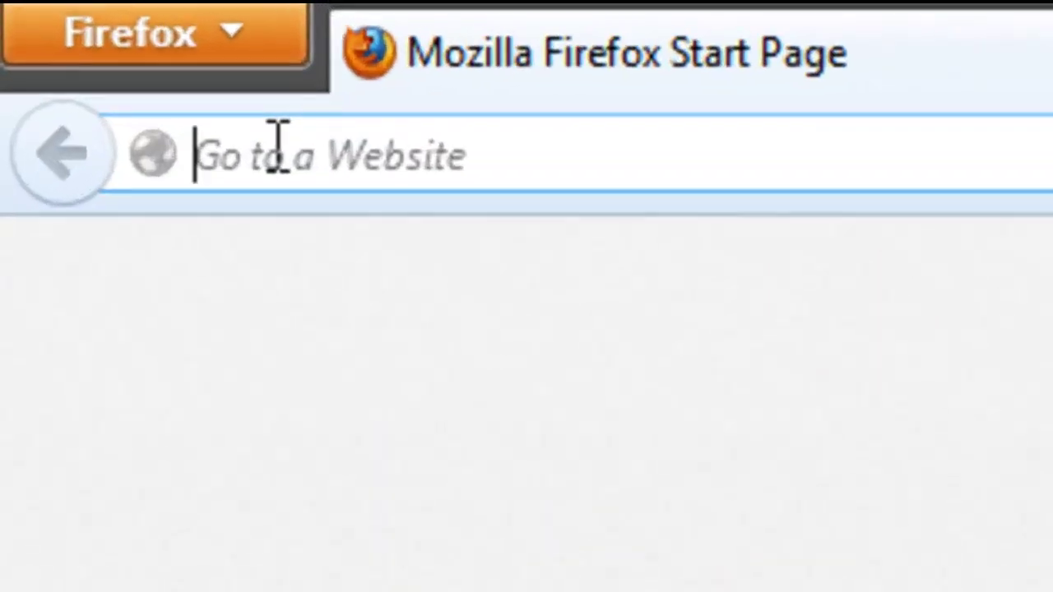
{"action": "type", "text": "192.168.1.1/"}
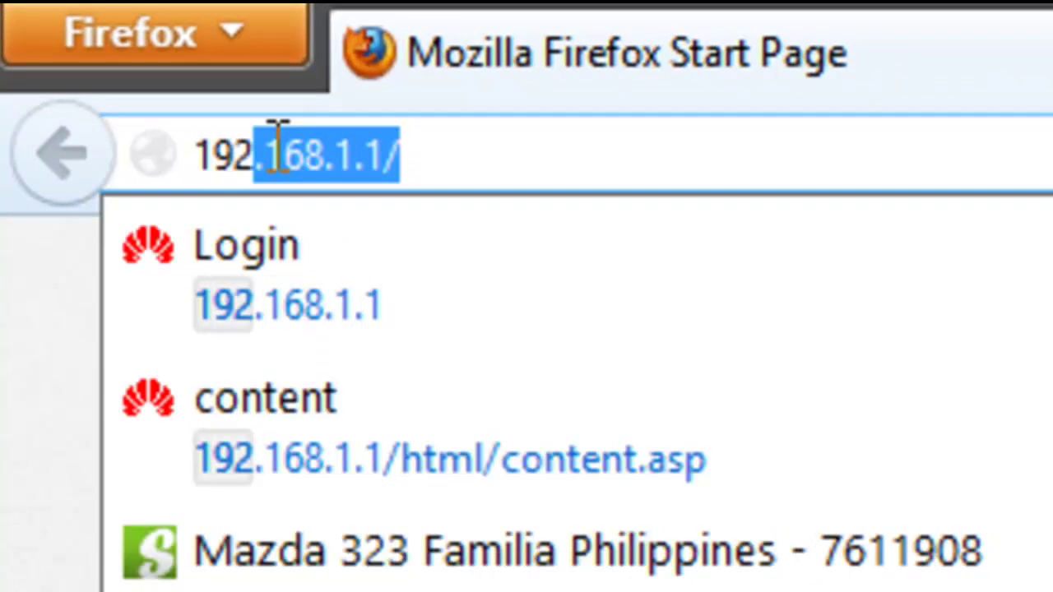
{"action": "key", "text": "Return"}
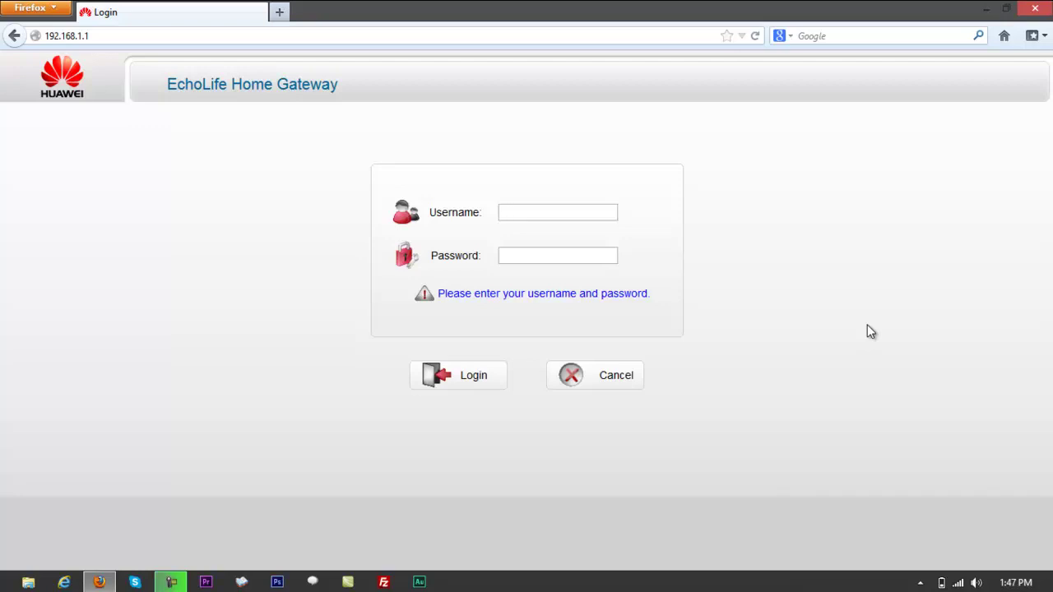
Launch the Command Prompt by running cmd from the Run box.
{"action": "key", "text": "super+r"}
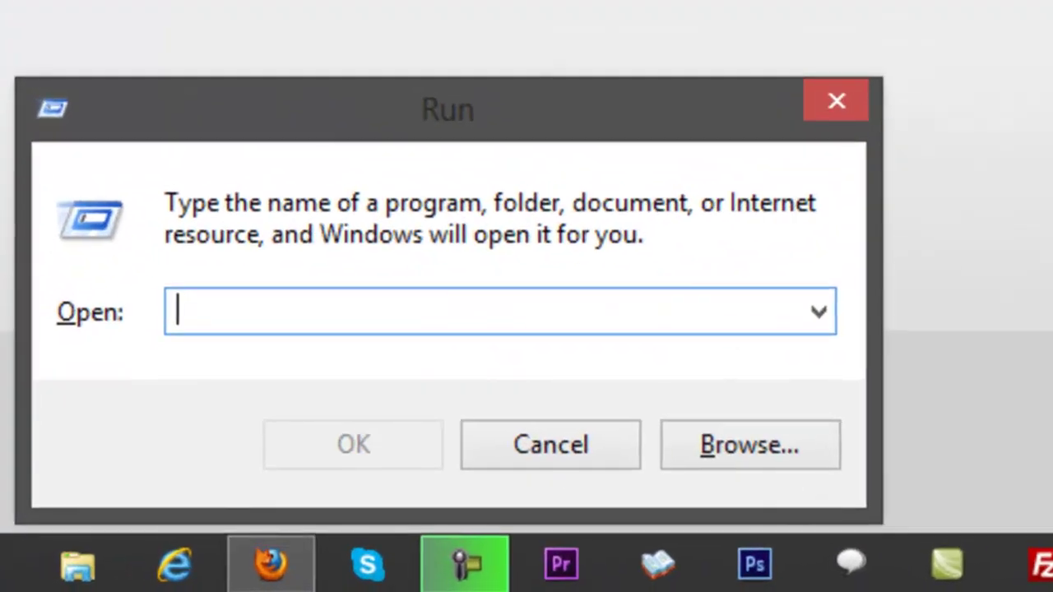
{"action": "type", "text": "cmd"}
{"action": "key", "text": "Return"}
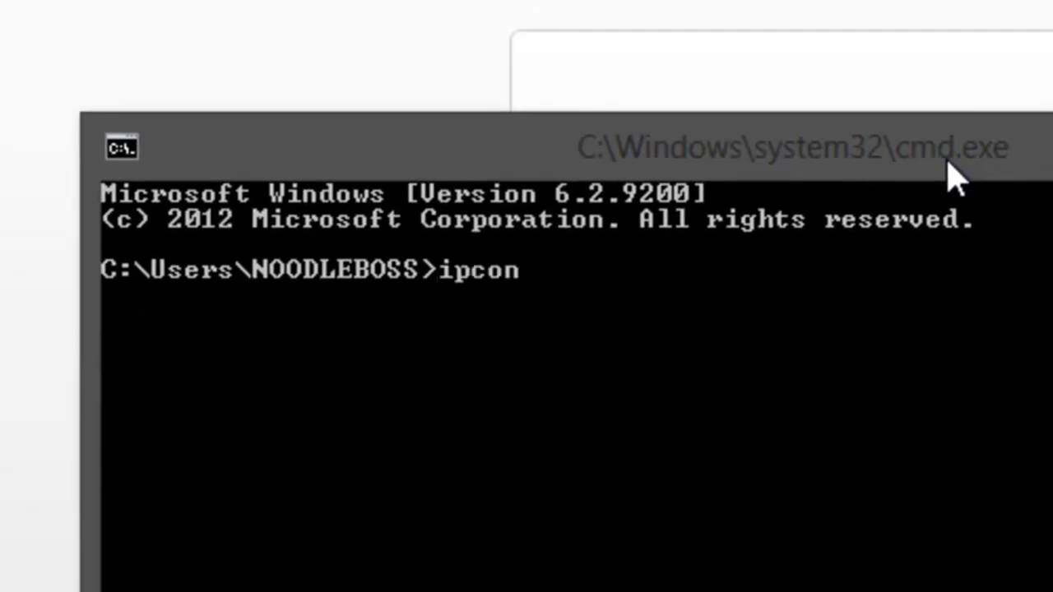
Run ipconfig and position the console to show IPv4 192.168.1.3 and gateway 192.168.1.1.
{"action": "type", "text": "fog"}
{"action": "key", "text": "BackSpace"}
{"action": "key", "text": "BackSpace"}
{"action": "type", "text": "o"}
{"action": "key", "text": "BackSpace"}
{"action": "type", "text": "if"}
{"action": "key", "text": "BackSpace"}
{"action": "type", "text": "g"}
{"action": "key", "text": "Return"}
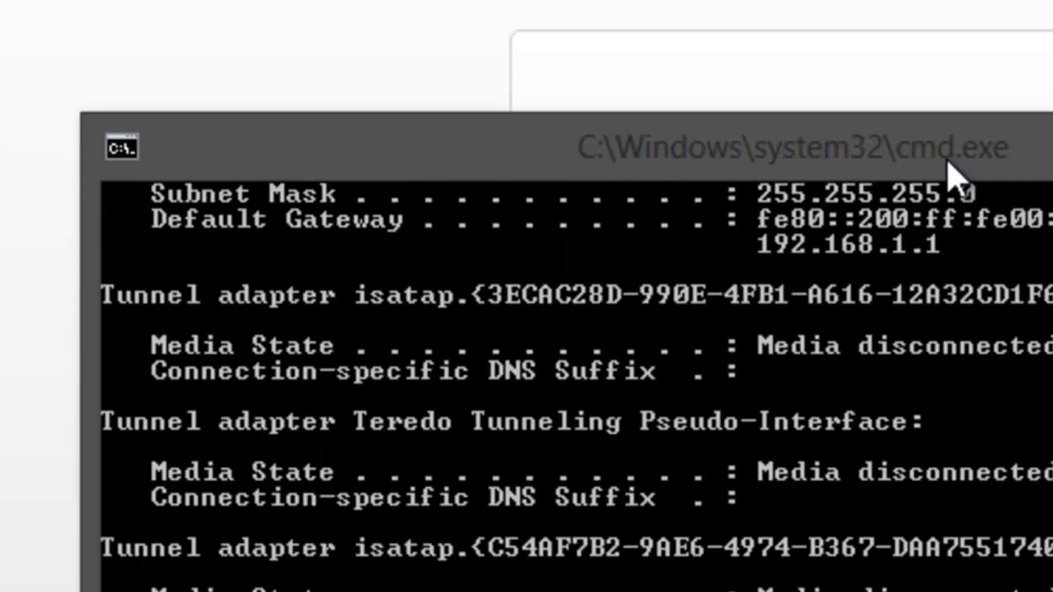
{"action": "scroll", "coordinate": [418, 562], "scroll_direction": "up", "scroll_amount": 2}
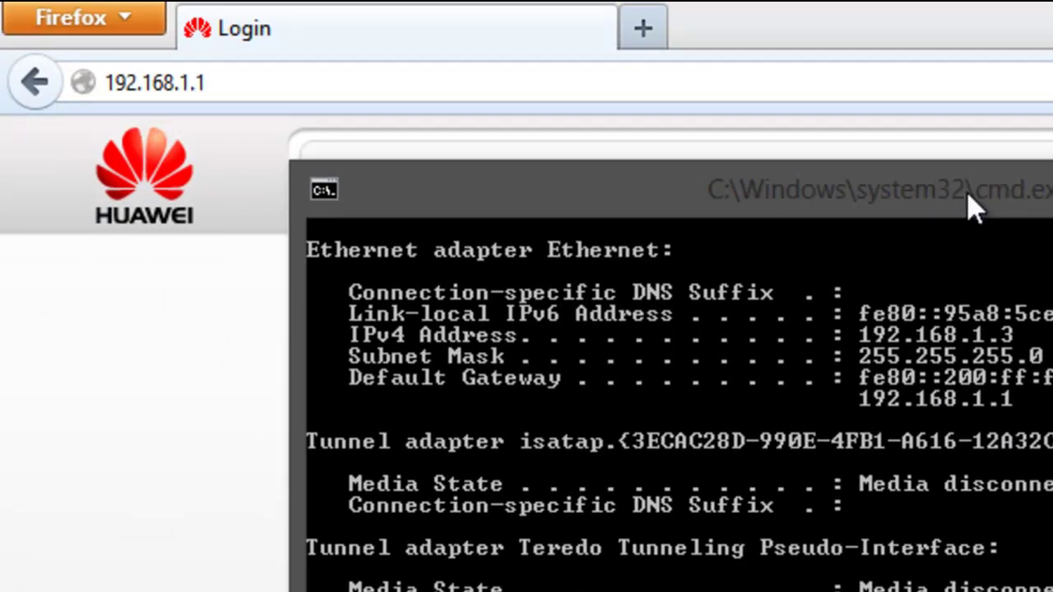
{"action": "left_click_drag", "start_coordinate": [974, 201], "coordinate": [1050, 485]}
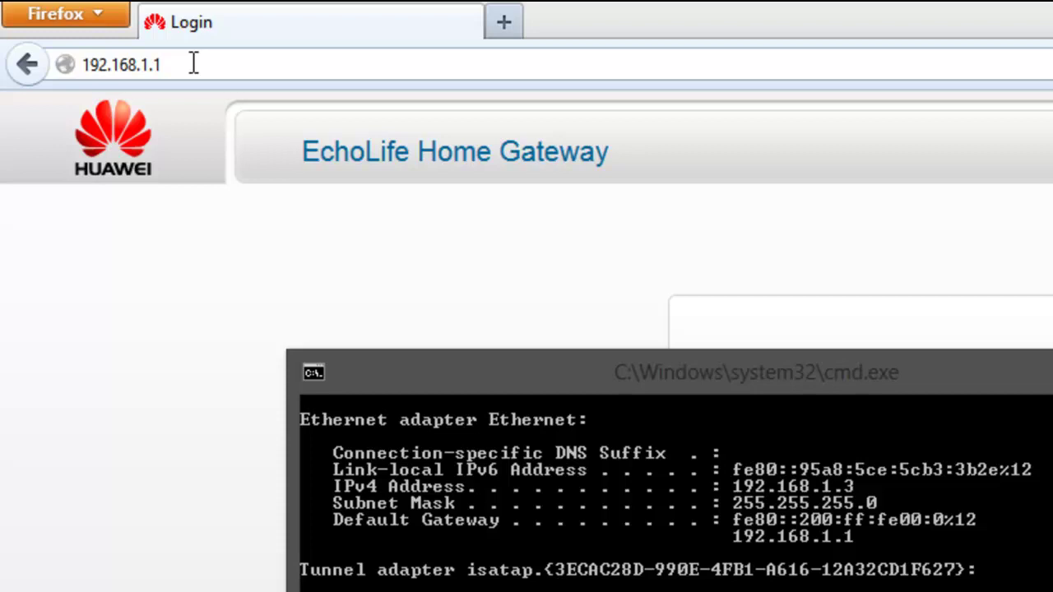
Fill the router login form with the admin username and the account password.
{"action": "left_click", "coordinate": [193, 65]}
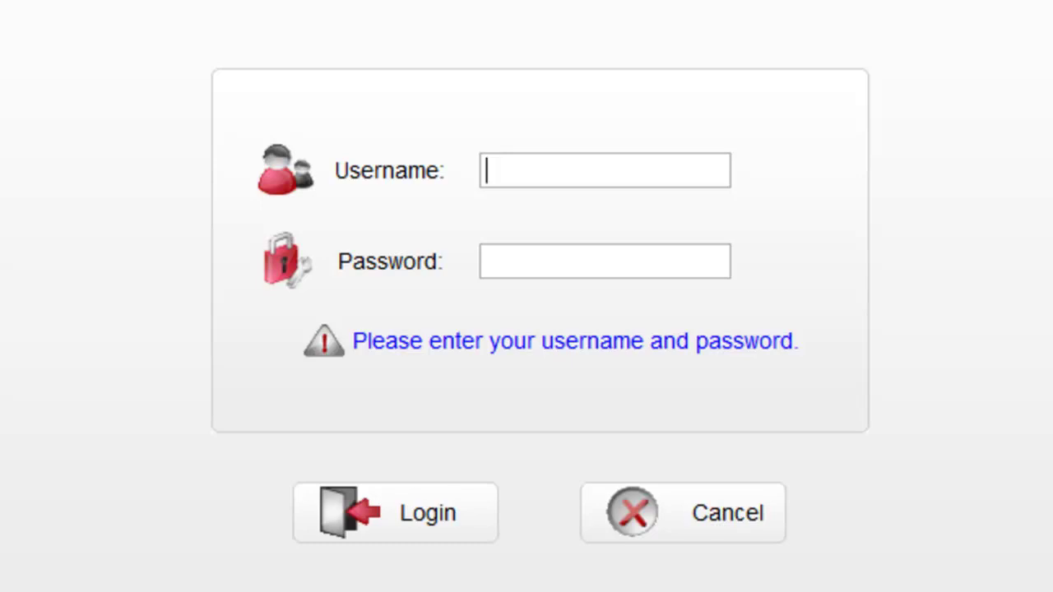
{"action": "type", "text": "admin"}
{"action": "key", "text": "Tab"}
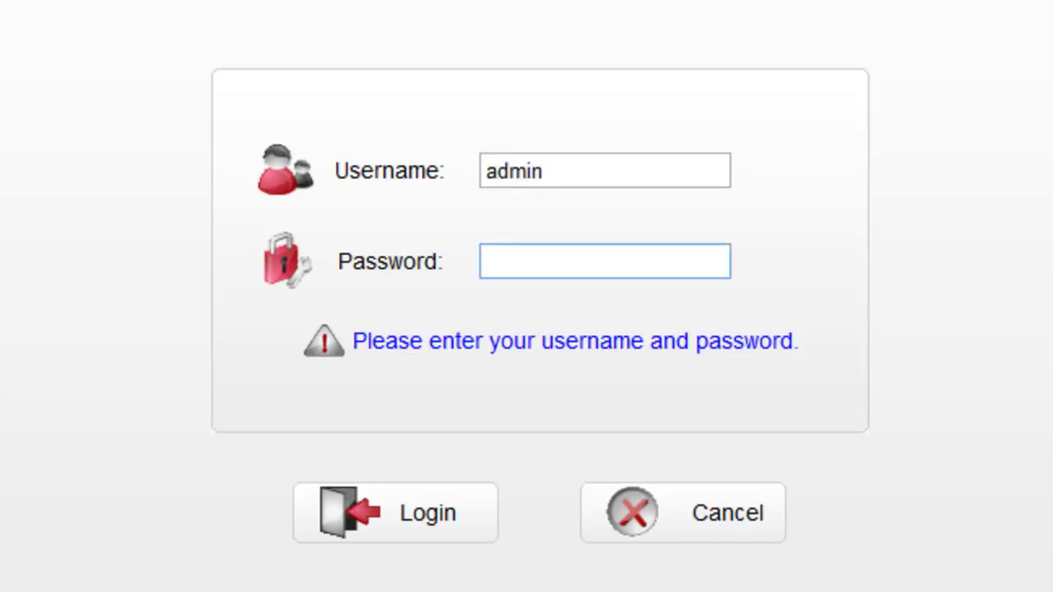
{"action": "type", "text": "**********"}
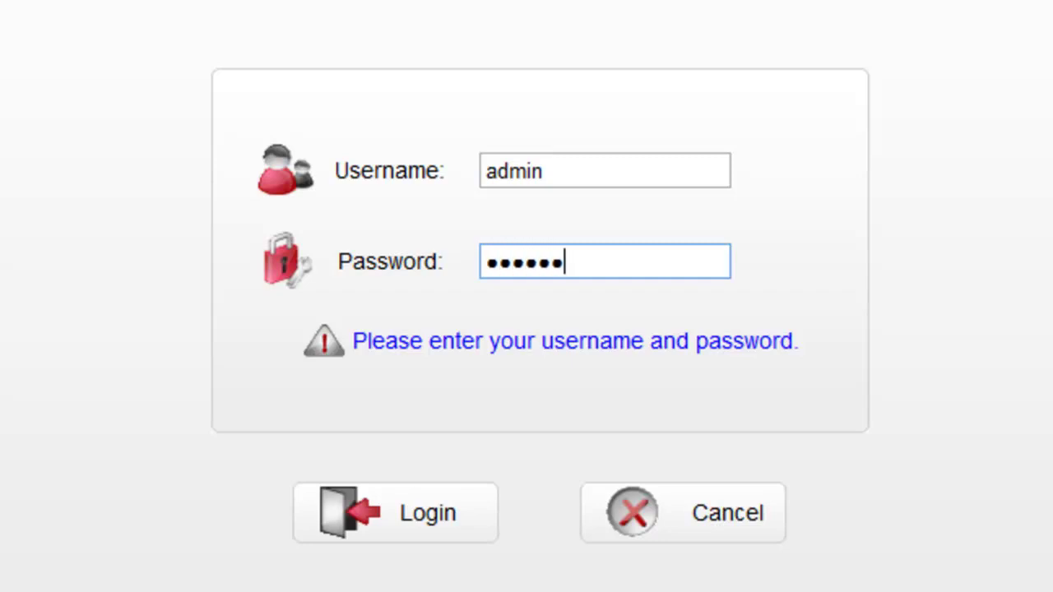
{"action": "type", "text": "******"}
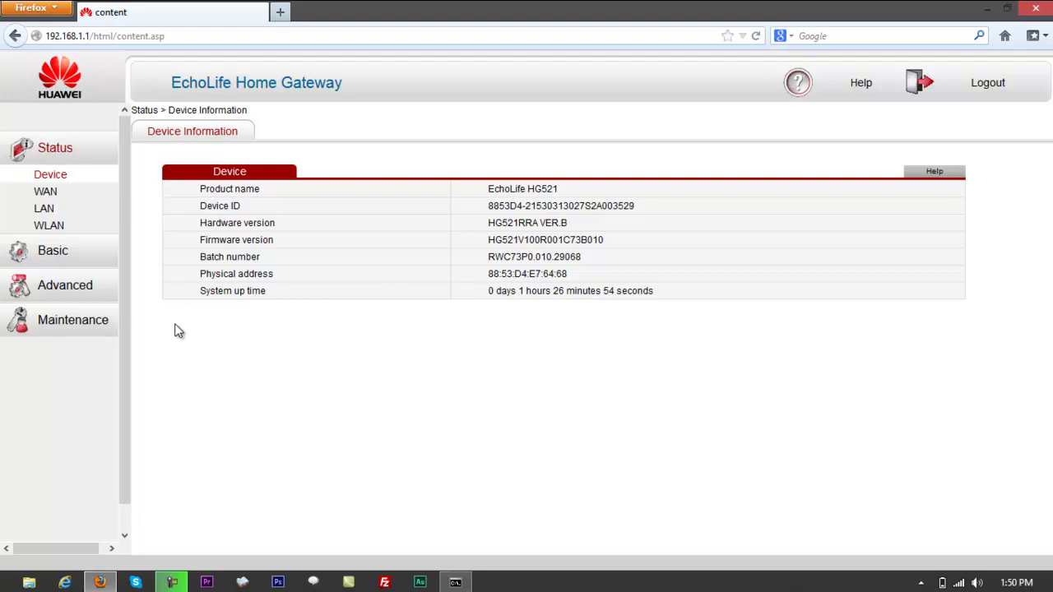
Start downloading downloadconfigfile.conf from Maintenance > Device > Configuration File.
{"action": "left_click", "coordinate": [33, 329]}
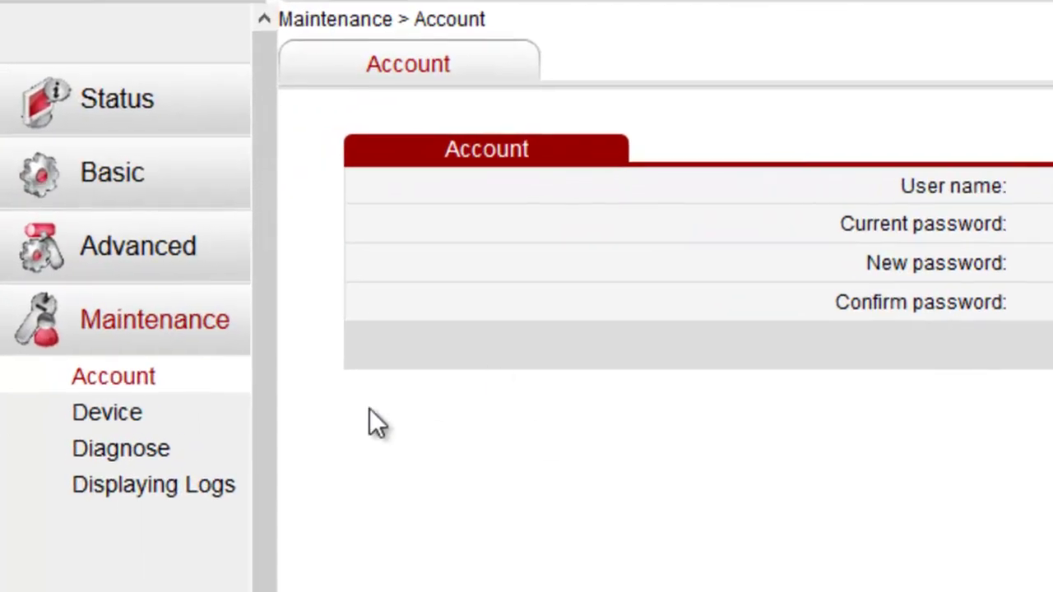
{"action": "left_click", "coordinate": [121, 428]}
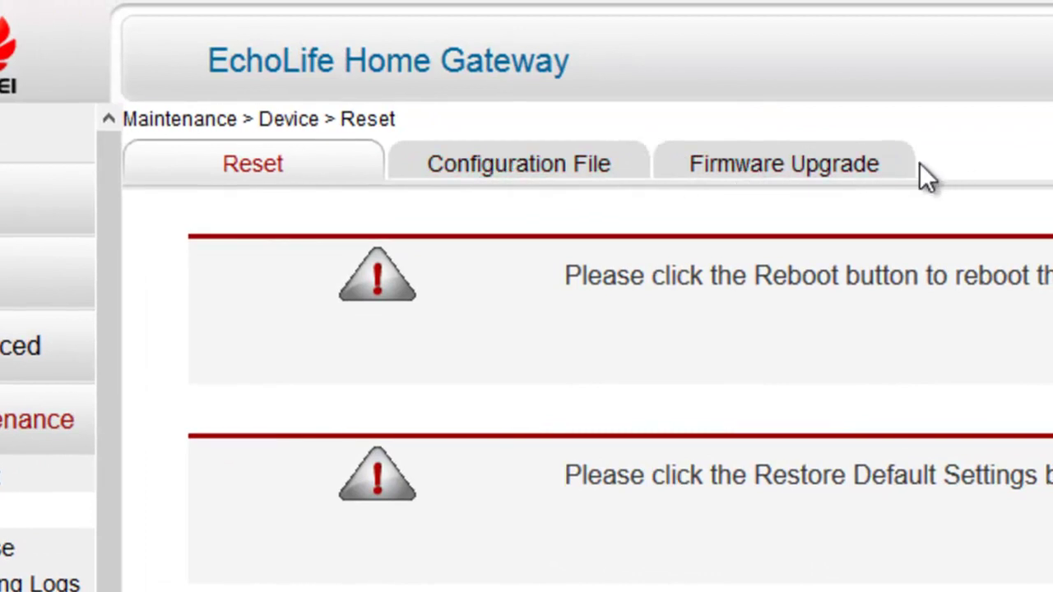
{"action": "left_click", "coordinate": [554, 175]}
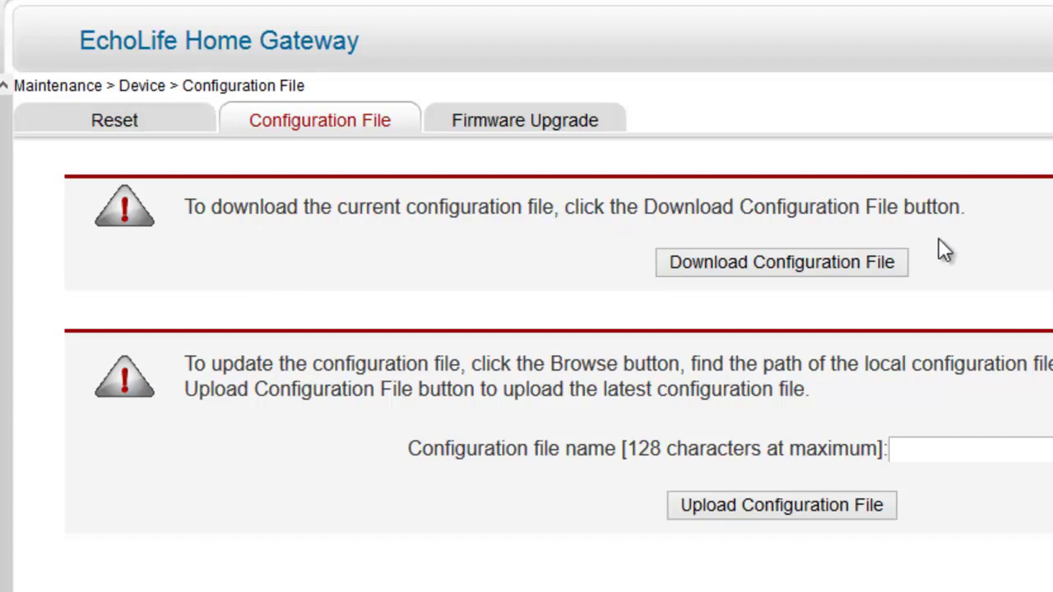
{"action": "left_click", "coordinate": [790, 263]}
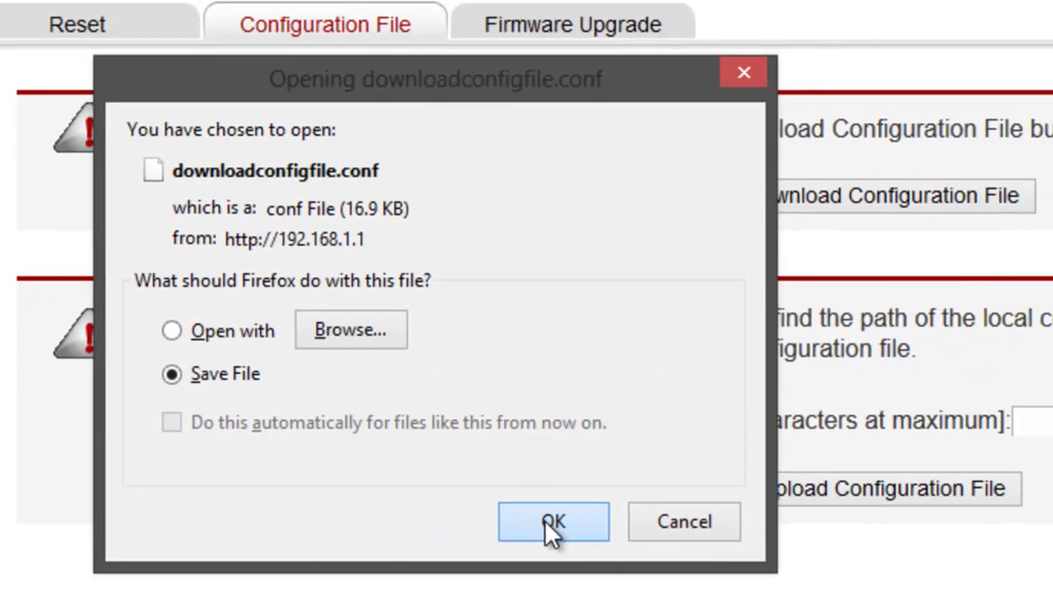
Save downloadconfigfile.conf (16.9 KB) and nudge the Downloads window aside.
{"action": "left_click", "coordinate": [545, 520]}
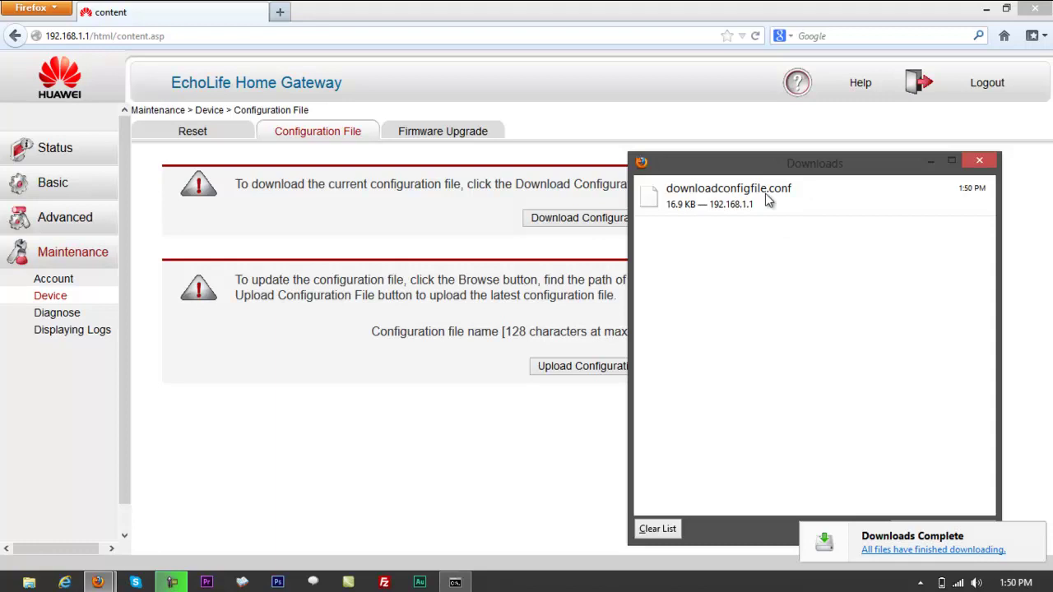
{"action": "left_click_drag", "start_coordinate": [763, 171], "coordinate": [786, 172]}
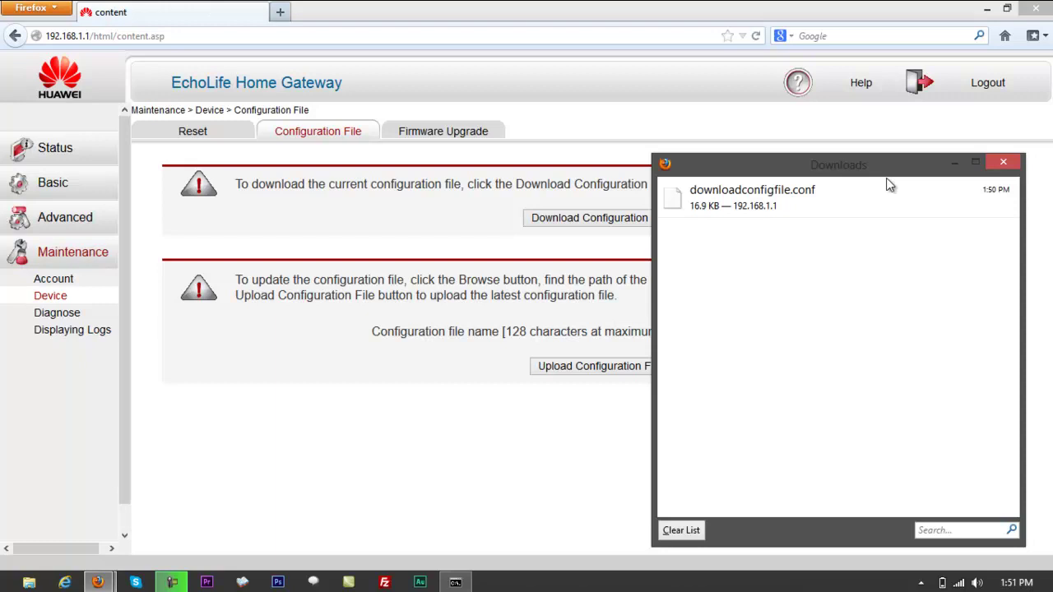
Return to the router's Maintenance > Device > Configuration File page for uploading.
{"action": "left_click", "coordinate": [163, 8]}
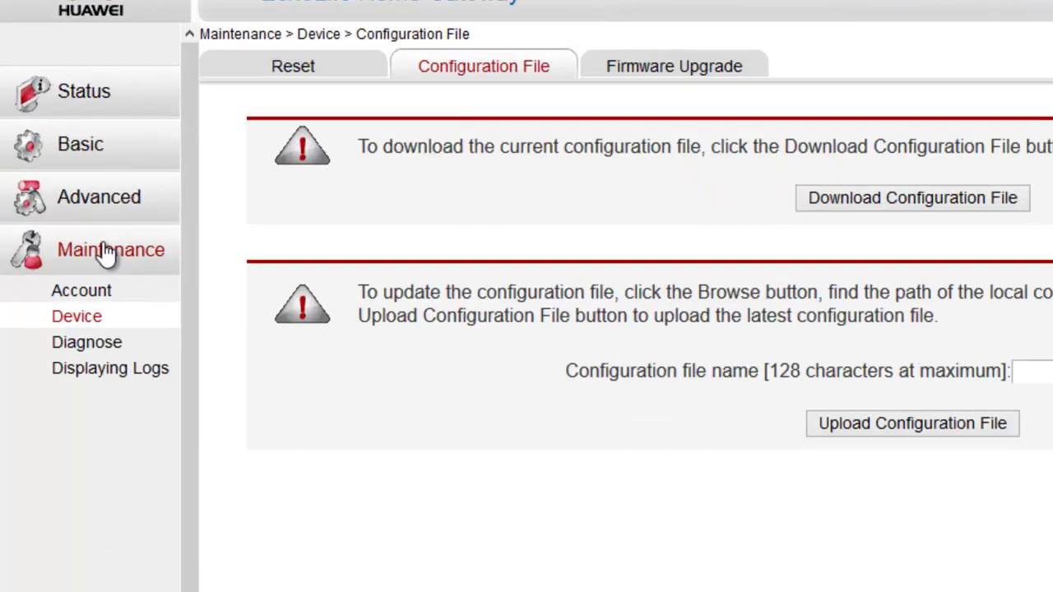
{"action": "left_click", "coordinate": [53, 279]}
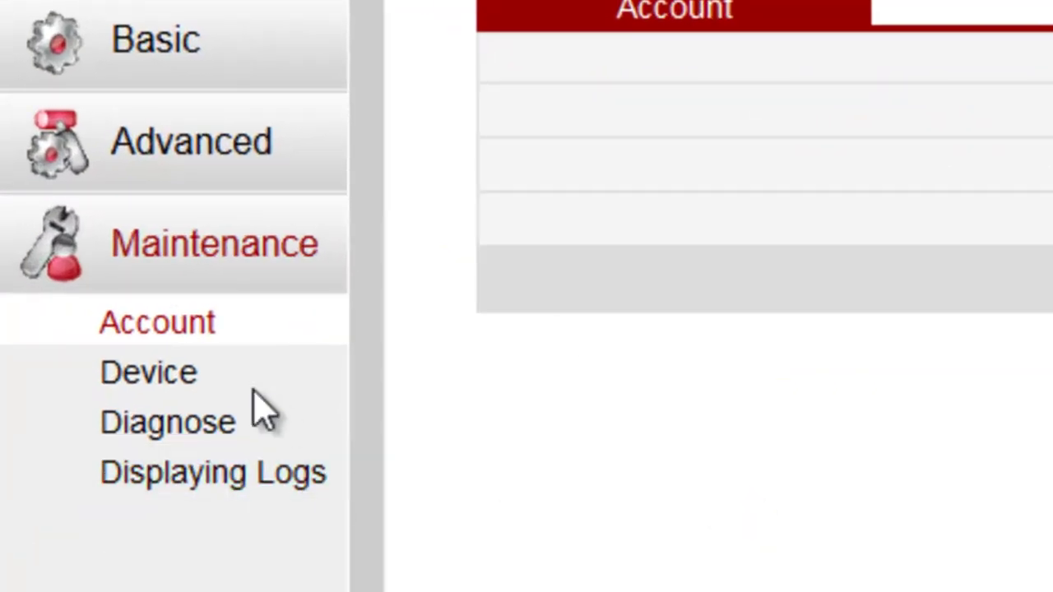
{"action": "left_click", "coordinate": [140, 377]}
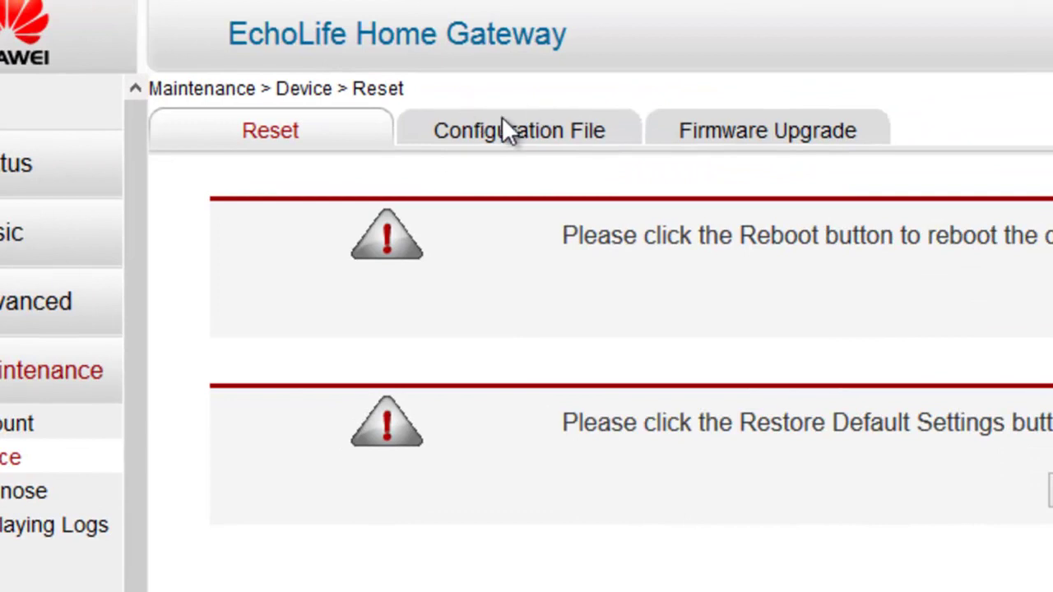
{"action": "left_click", "coordinate": [506, 128]}
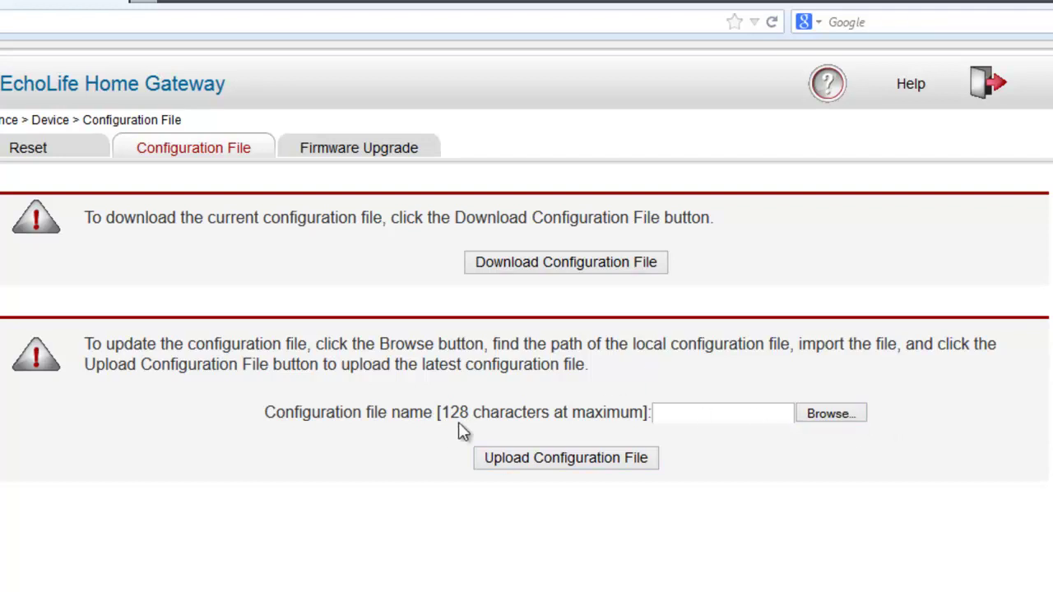
{"action": "left_click", "coordinate": [847, 418]}
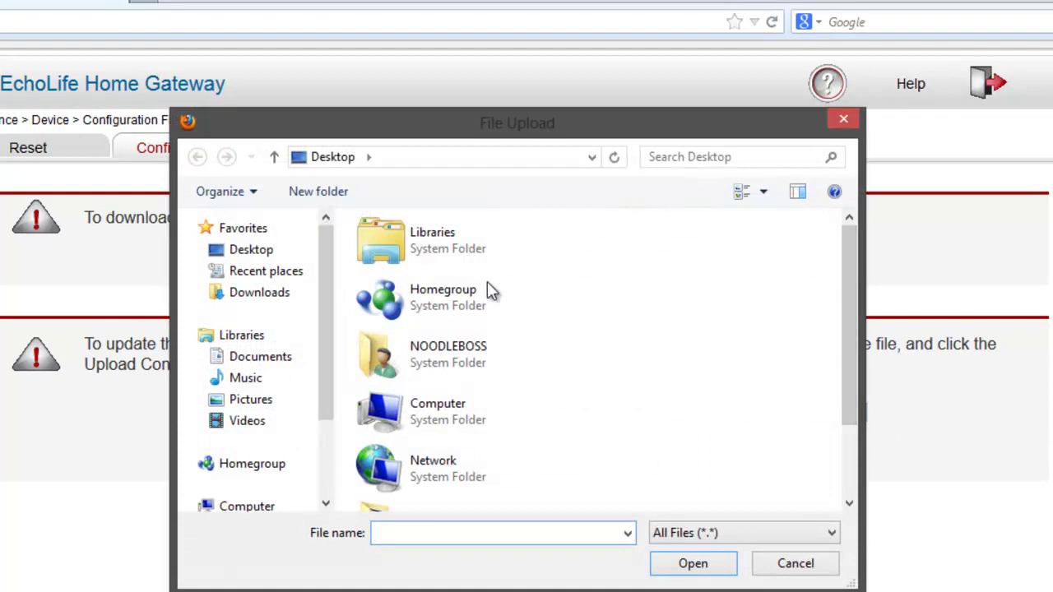
{"action": "left_click_drag", "start_coordinate": [488, 125], "coordinate": [566, 155]}
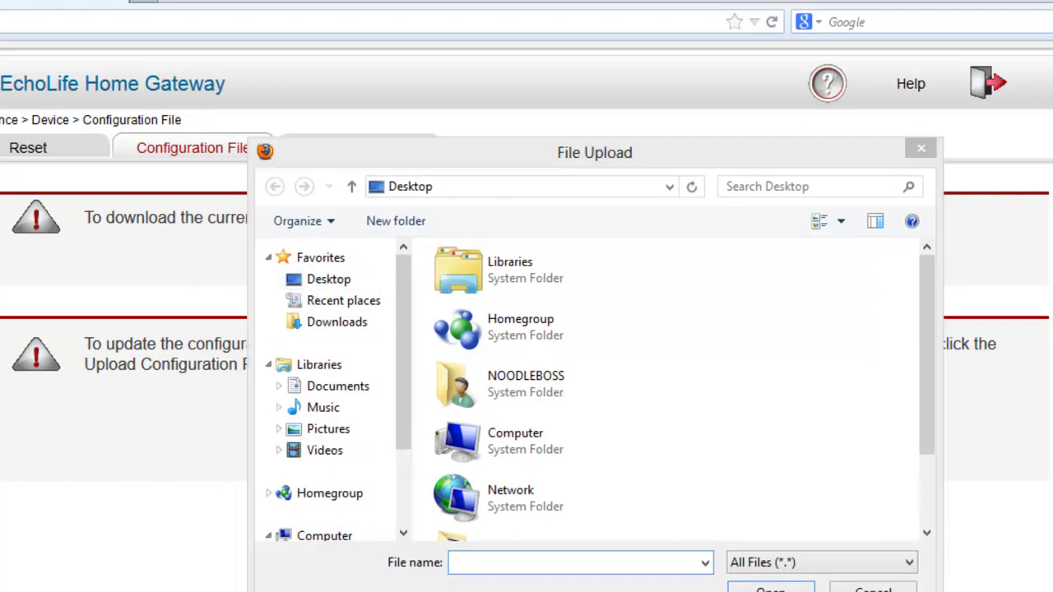
{"action": "left_click", "coordinate": [921, 149]}
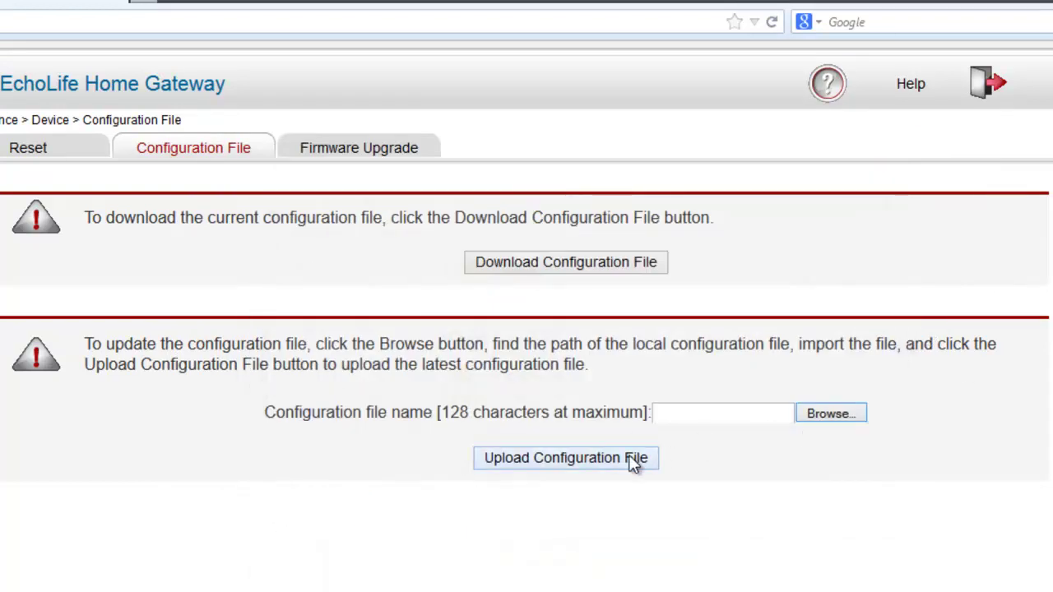